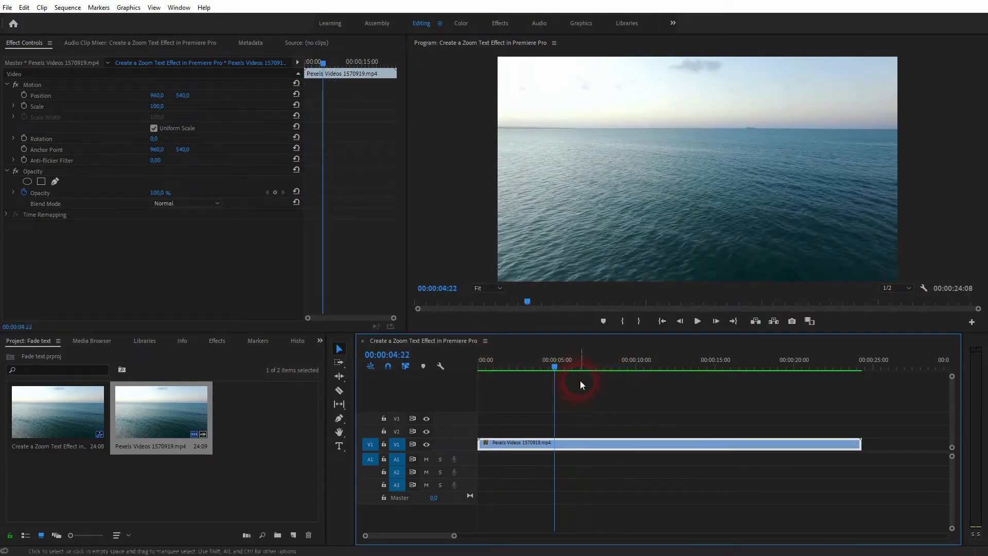
Add a text layer reading "FADE IN TEXT" over the ocean footage with the Type tool
left_click(592, 409)
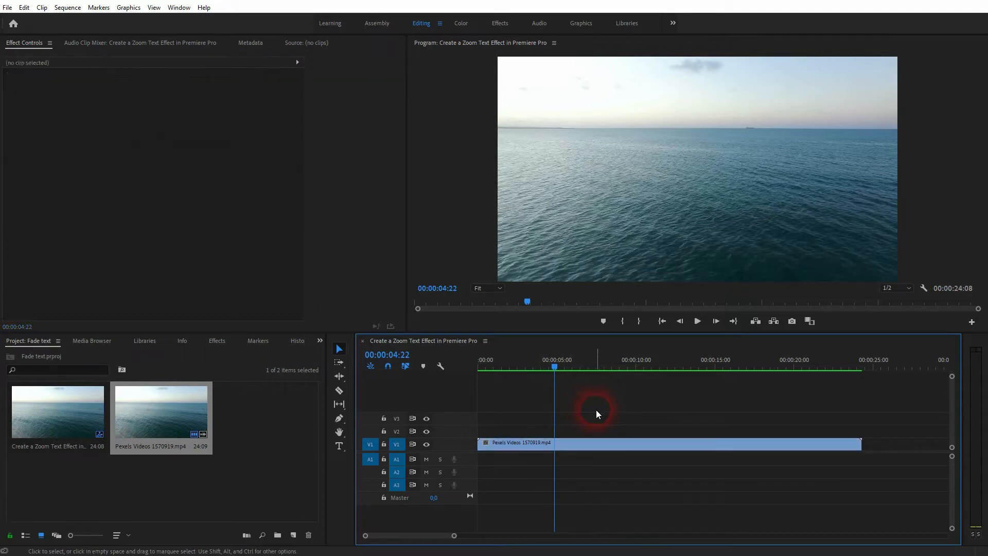
left_click(338, 447)
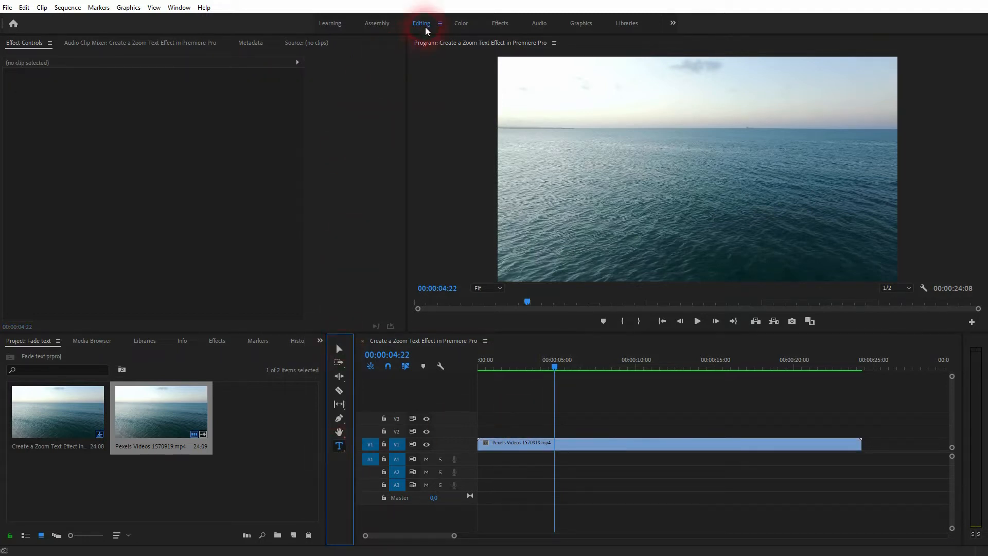
left_click(642, 177)
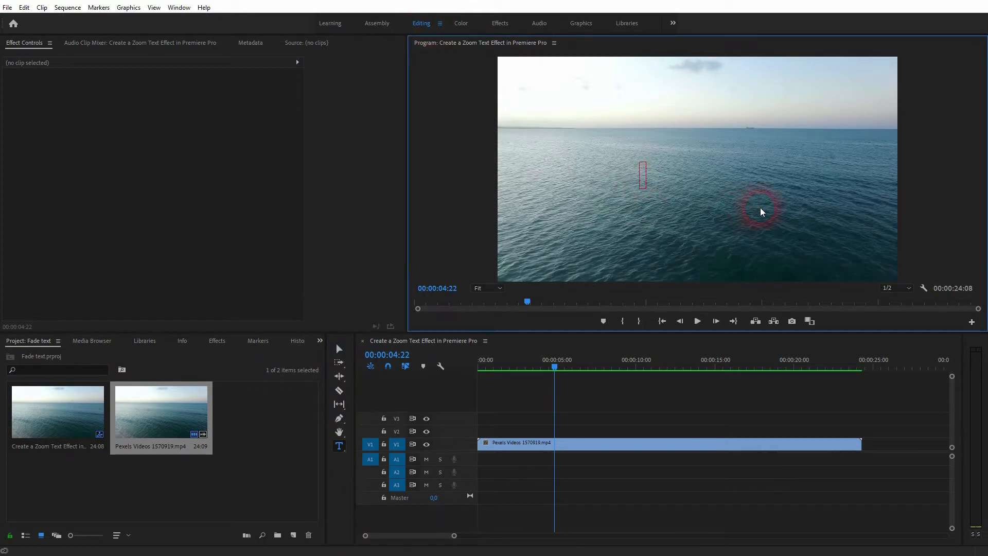
type("FA")
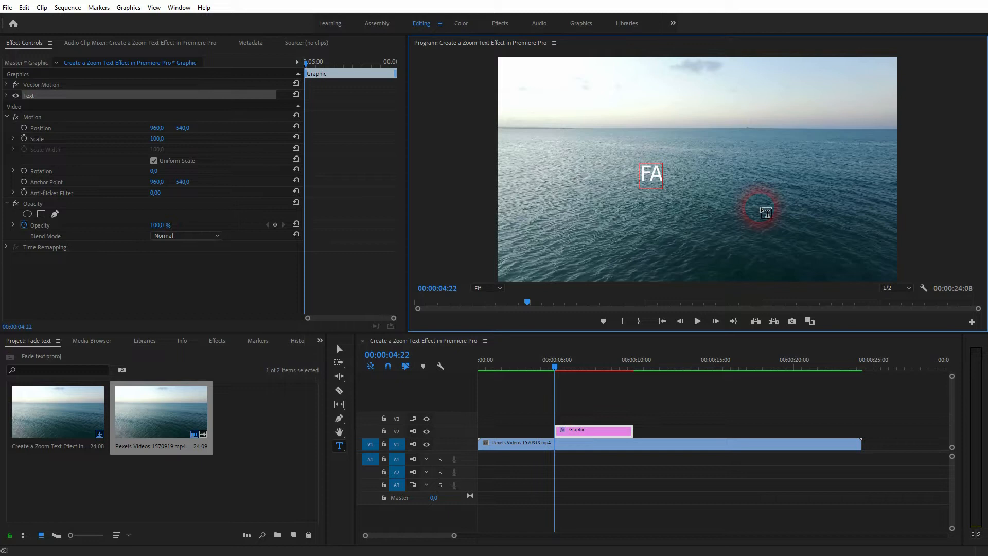
type("DE IN TEXT")
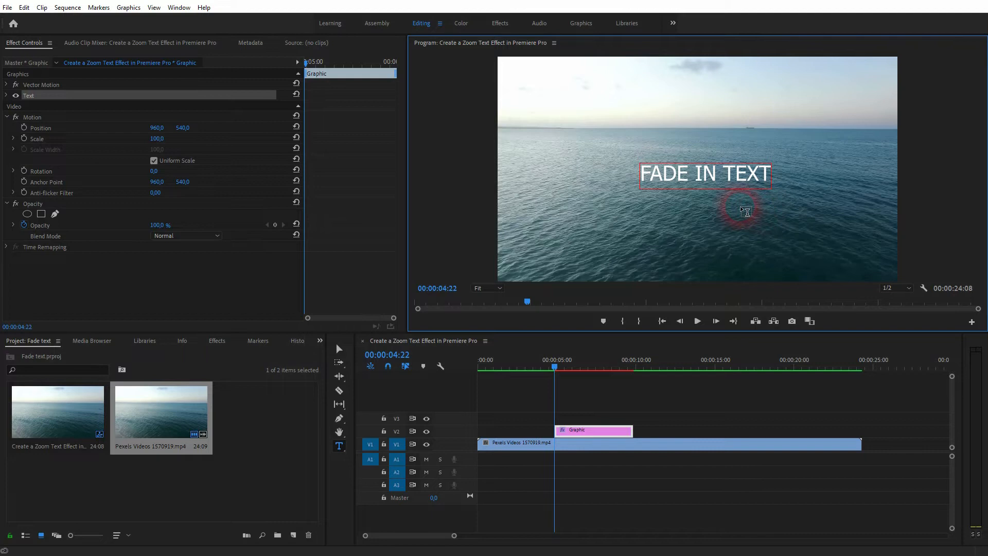
Enlarge the "FADE IN TEXT" title to a scale of about 234 and move it near the frame's centre
left_click(340, 349)
left_click_drag(776, 193, 825, 229)
left_click_drag(847, 172, 736, 185)
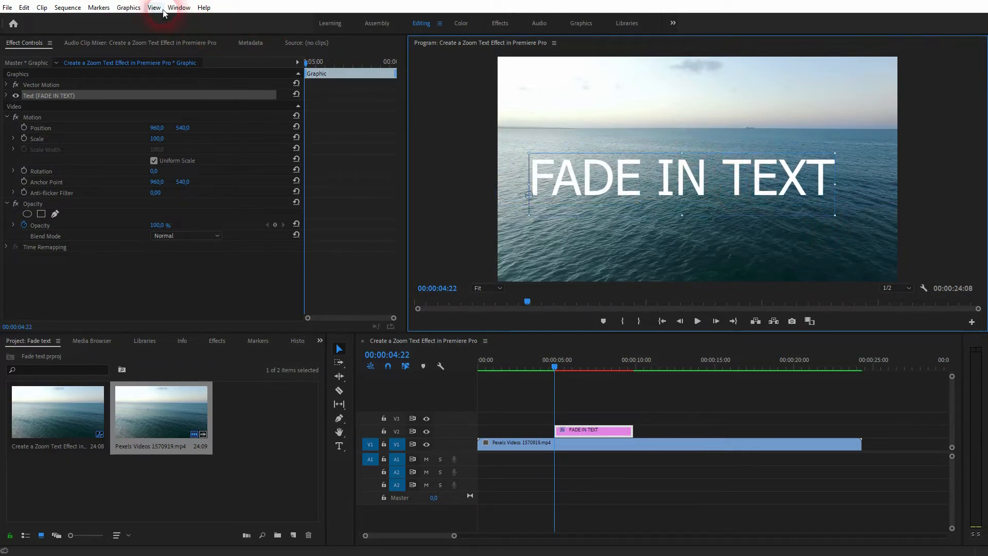
Show the Essential Graphics settings and centre the title vertically and horizontally in the frame
left_click(180, 9)
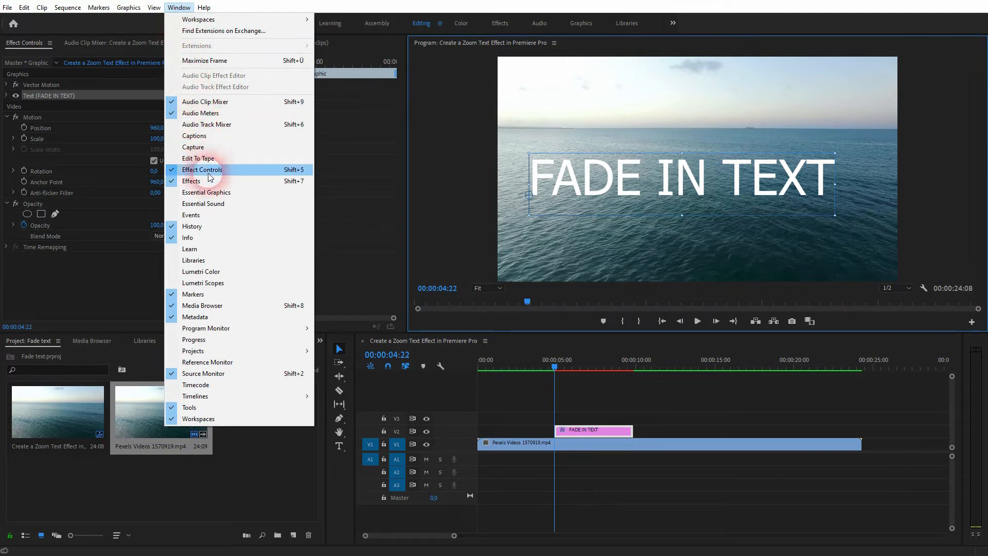
left_click(212, 189)
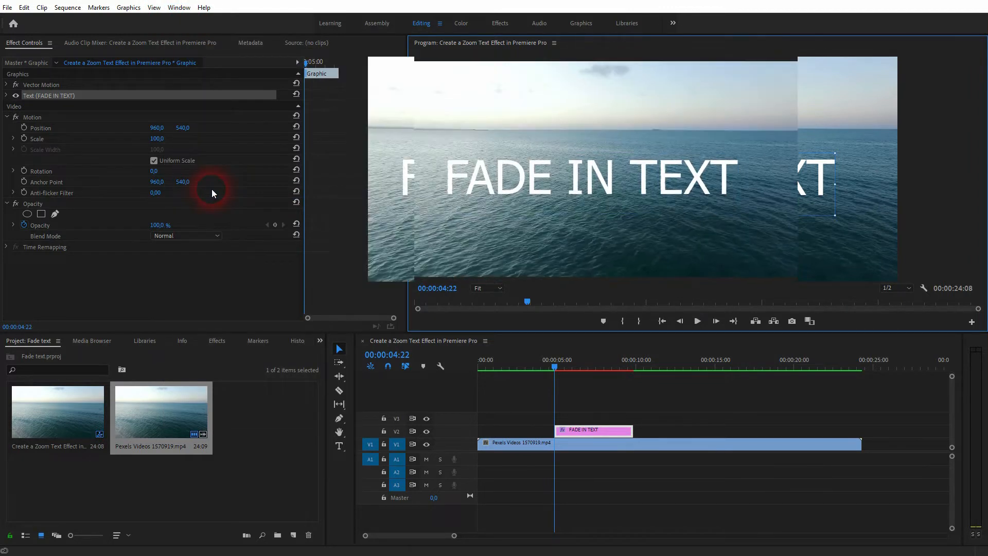
left_click(850, 68)
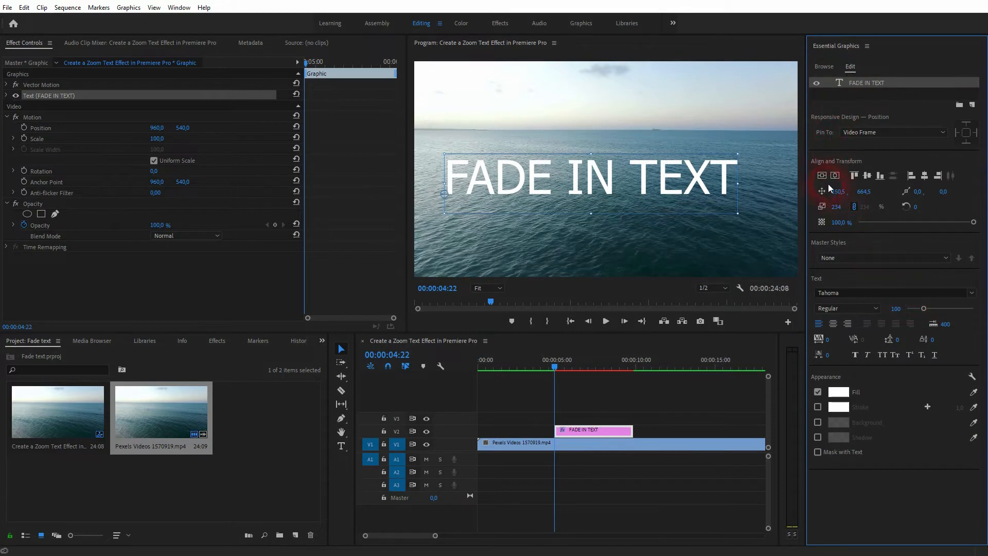
left_click(822, 175)
left_click(835, 176)
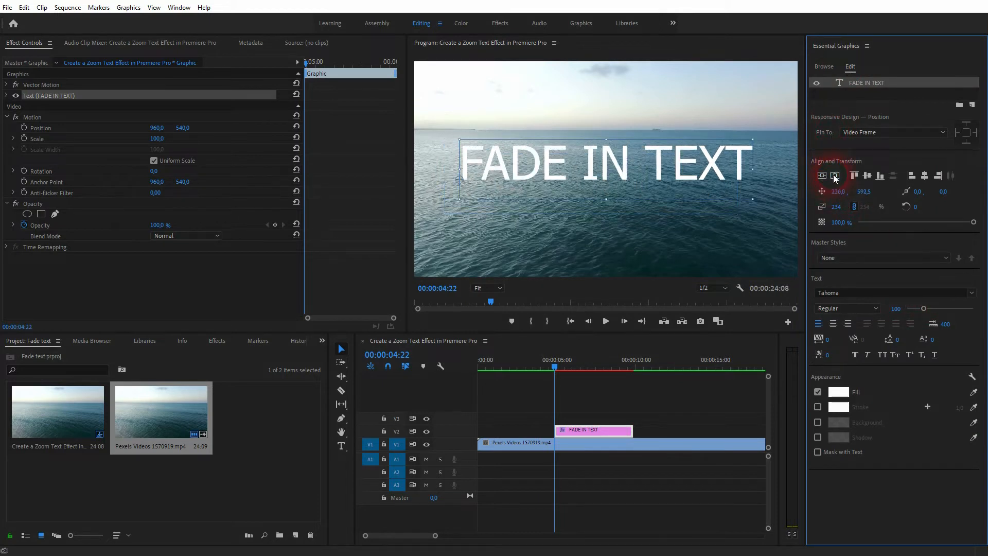
Try the Bold font style on the title and return it to Regular
left_click(859, 294)
left_click(867, 277)
left_click(857, 307)
left_click(851, 329)
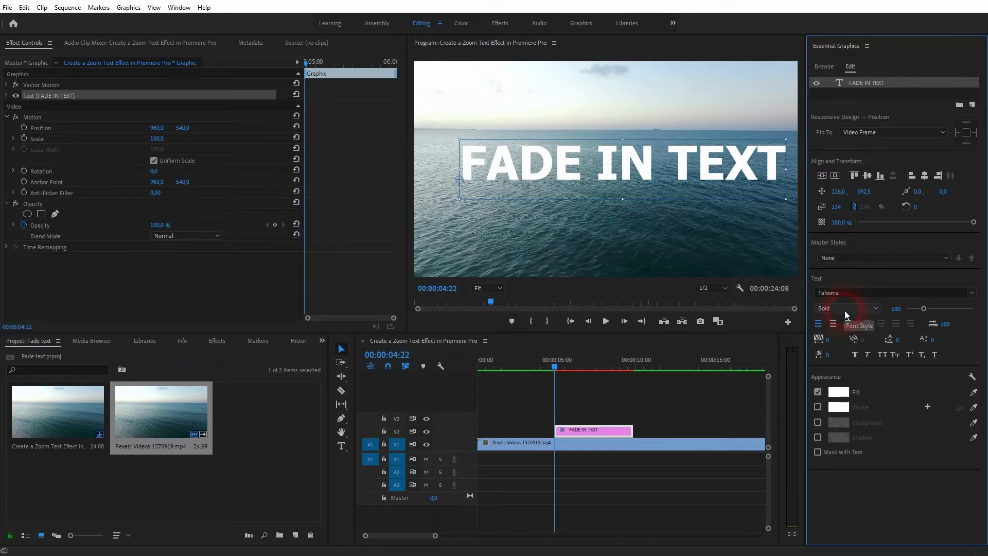
left_click(845, 310)
left_click(845, 319)
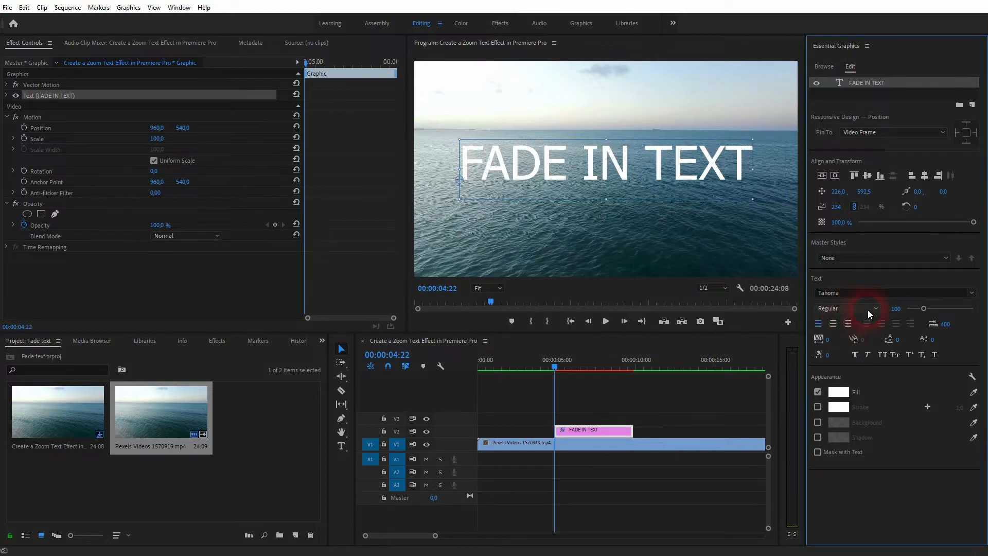
Move the title slightly down in the frame, to a vertical position of about 677, and close Essential Graphics
left_click_drag(684, 154, 688, 177)
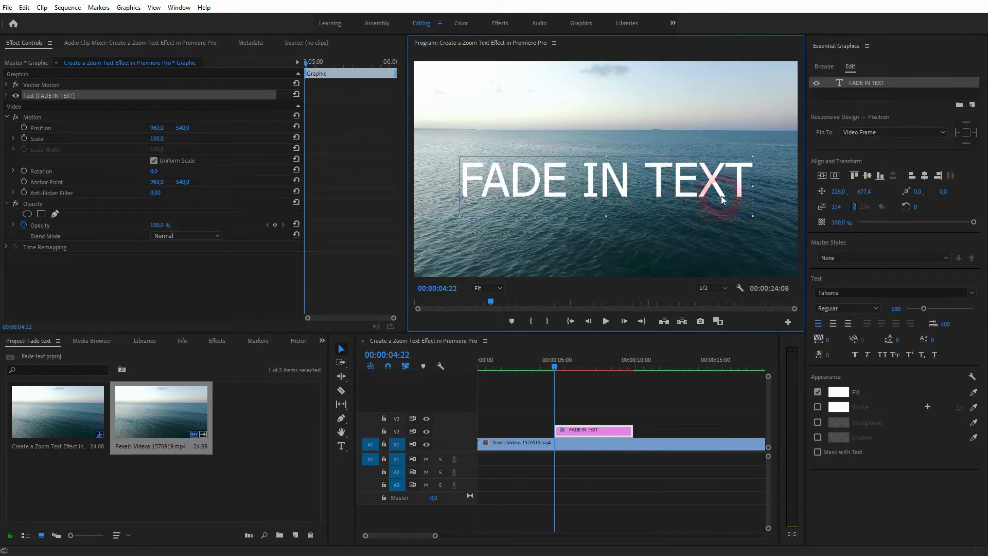
left_click(867, 46)
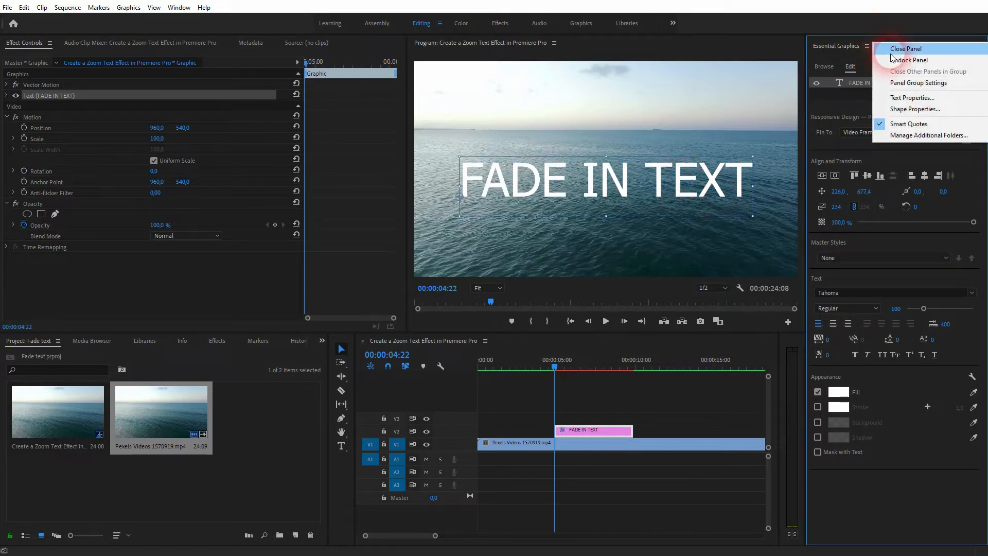
left_click(892, 49)
Extend the end of the title clip on V2 to about 23 seconds, just before the footage ends
left_click_drag(715, 431, 752, 431)
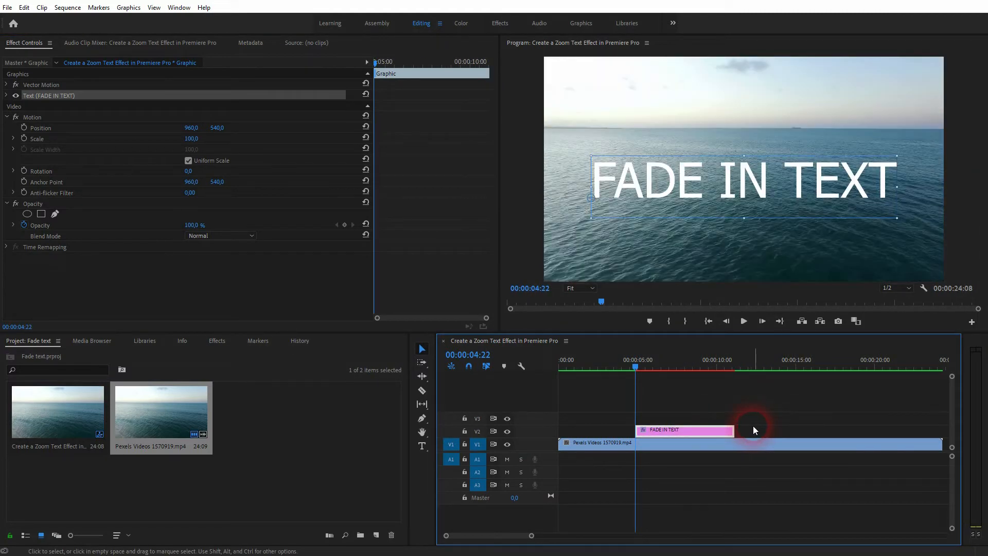
key("minus")
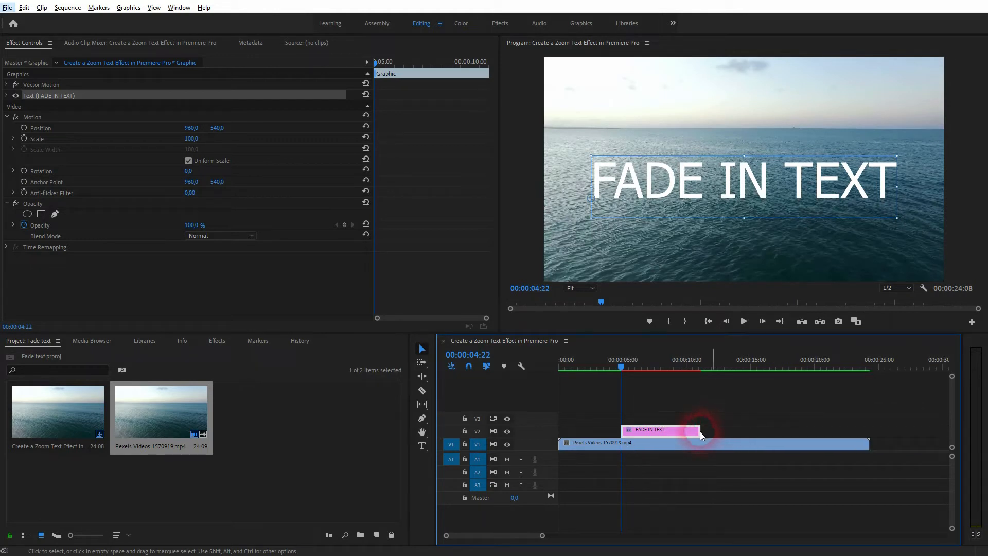
left_click_drag(702, 430, 852, 431)
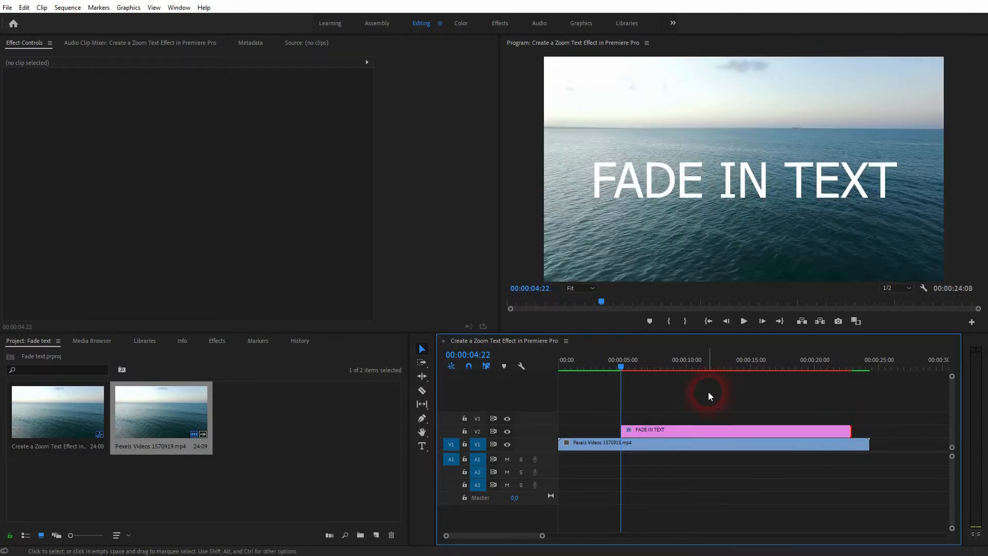
Apply the default transition to the start of the title clip and select the added Cross Dissolve
right_click(623, 434)
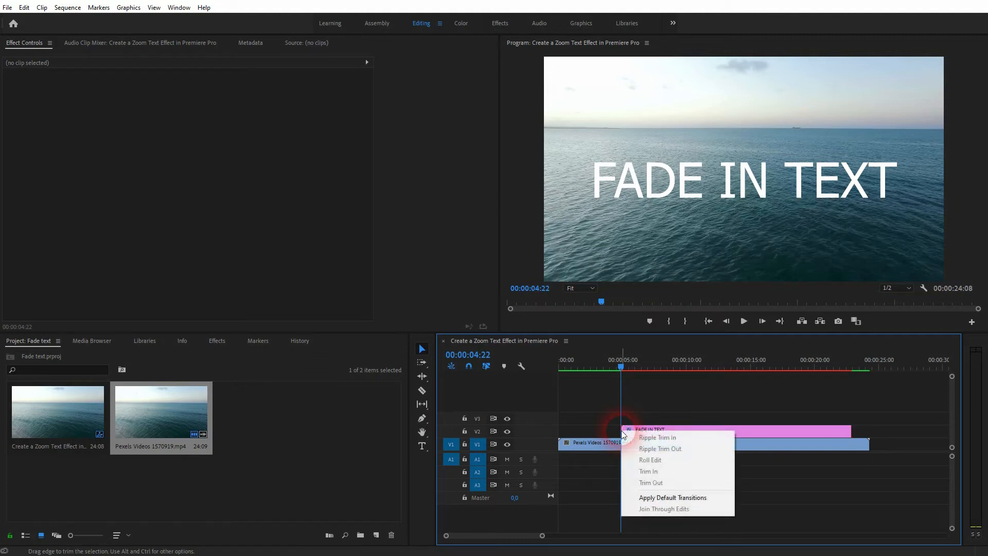
left_click(700, 498)
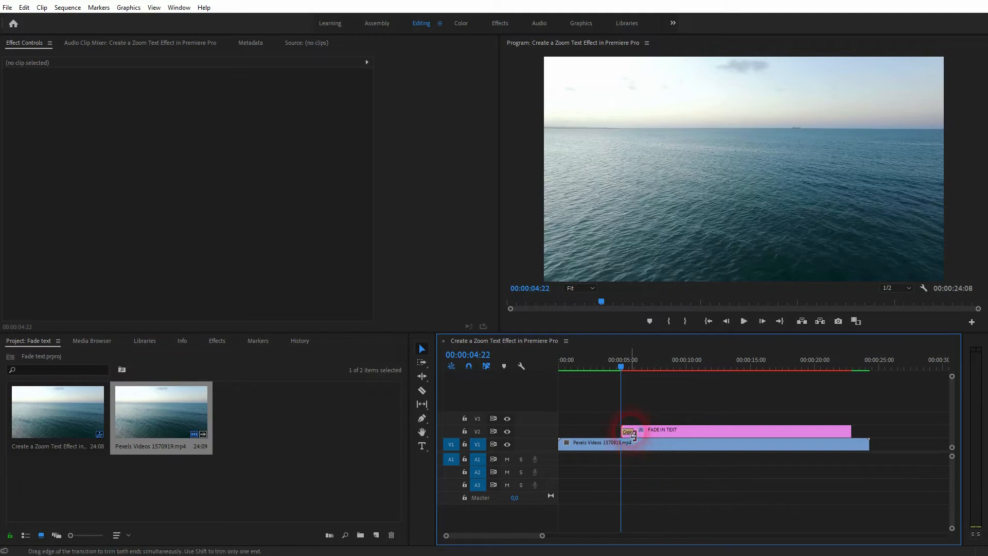
left_click(629, 432)
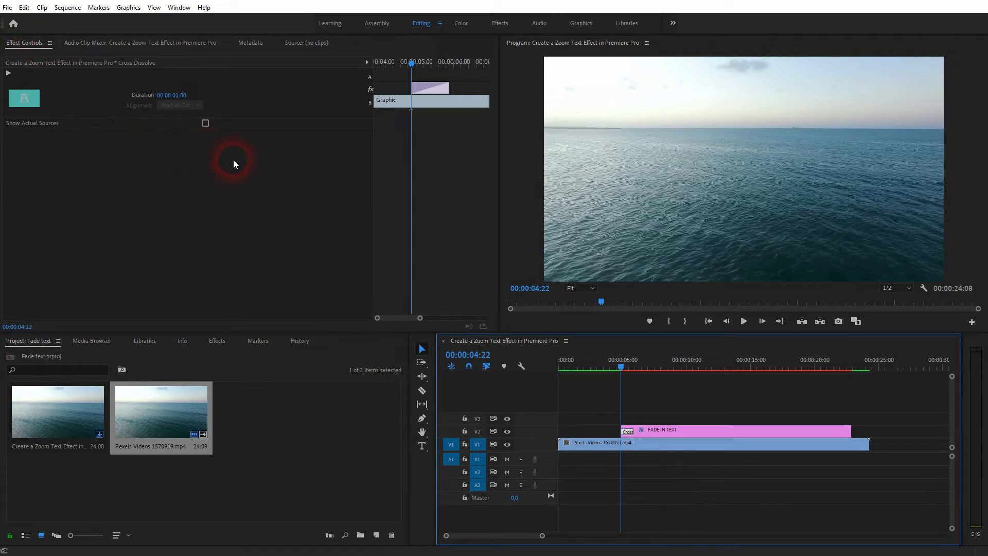
Lengthen the Cross Dissolve at the title's start to about 00:00:02:11
left_click(177, 96)
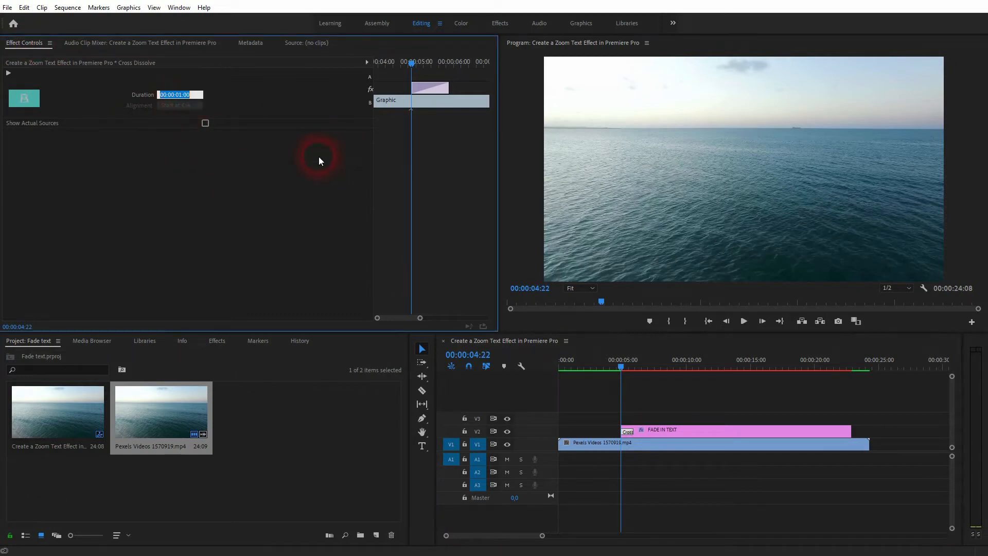
left_click_drag(633, 432, 662, 438)
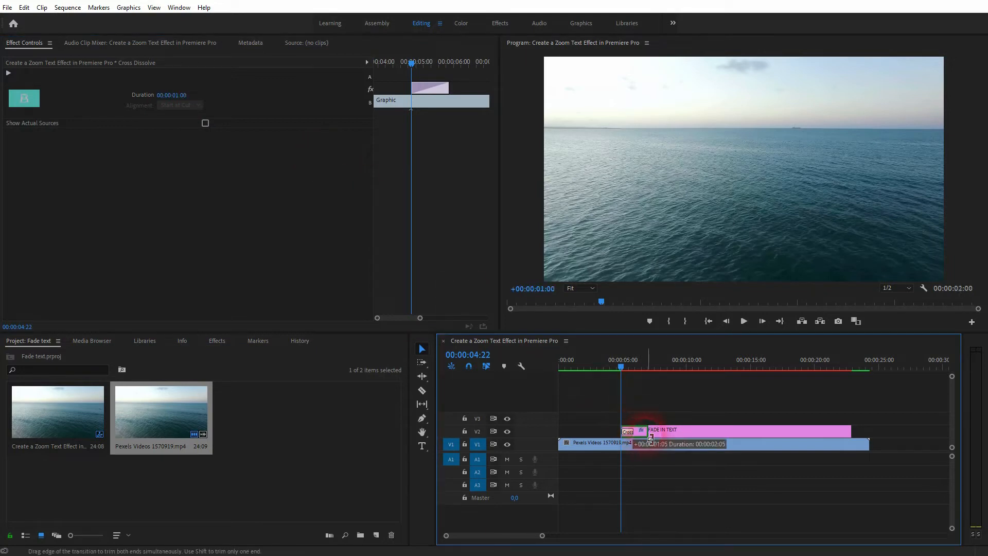
left_click(186, 103)
left_click(198, 97)
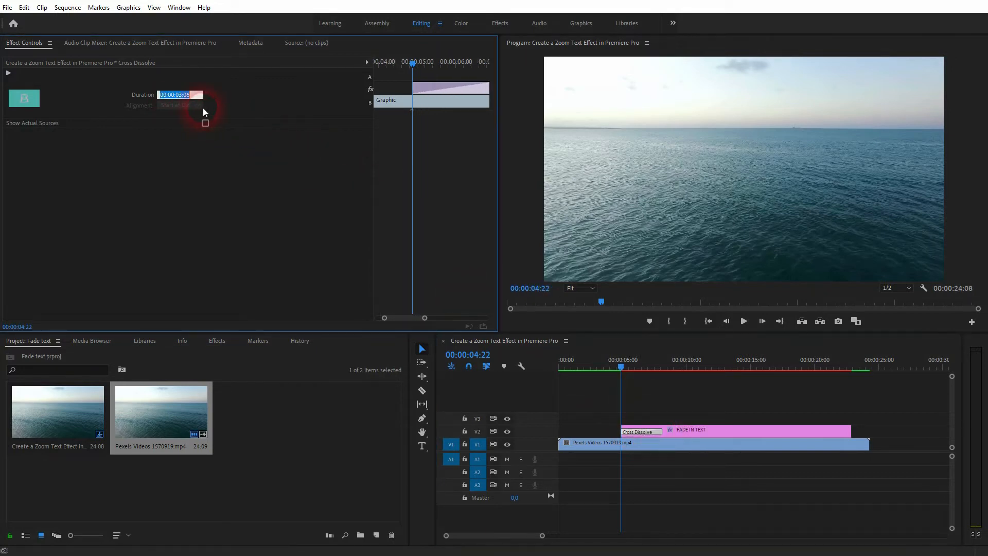
left_click_drag(661, 433, 652, 438)
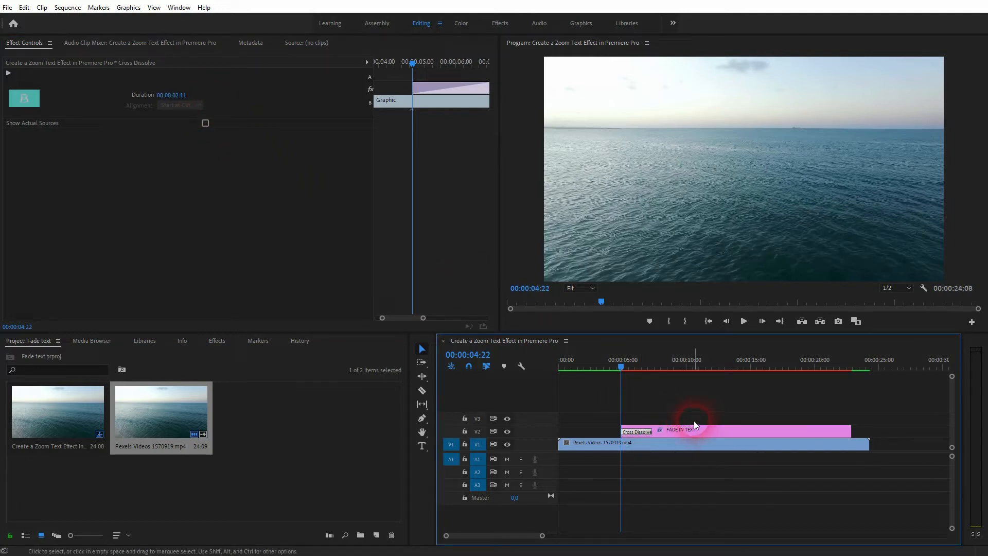
Play the sequence over the title's start to check the fade-in
left_click(668, 399)
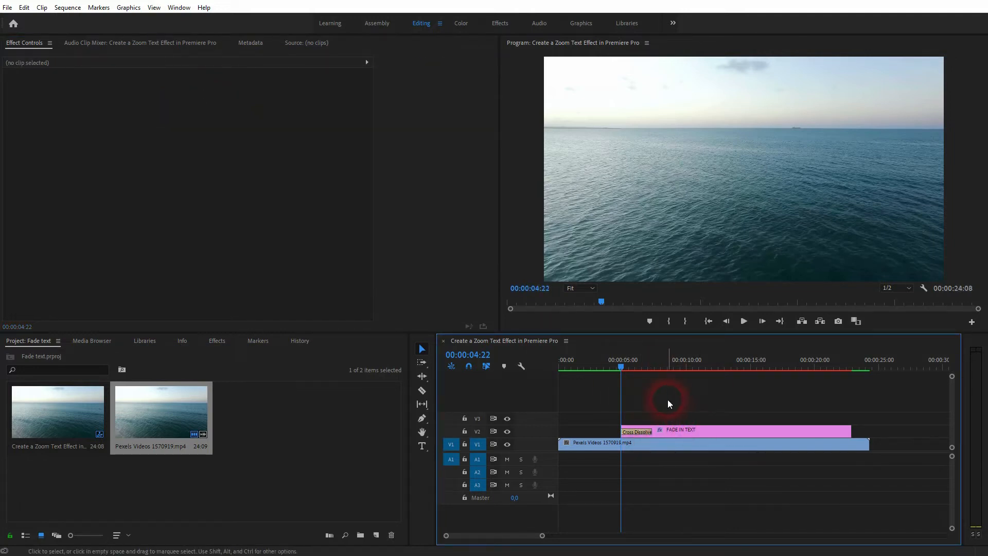
key("space")
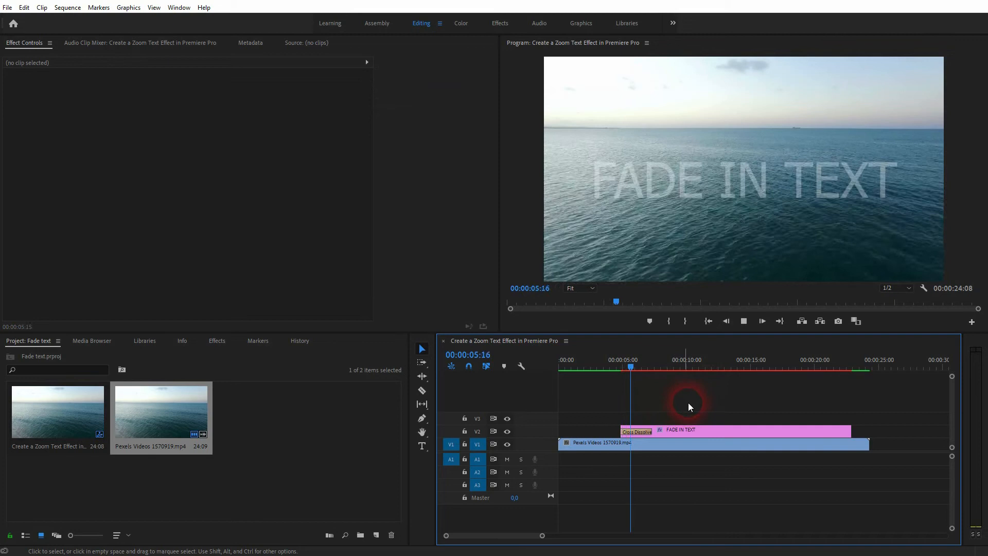
key("space")
left_click(733, 404)
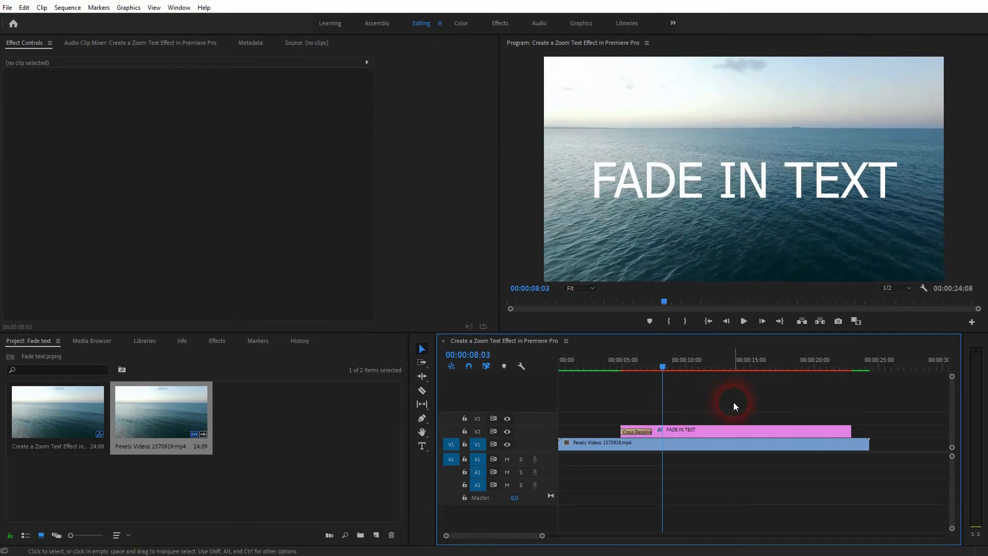
Apply the default transition to the end of the title clip and lengthen it to about 00:00:02:06
right_click(850, 432)
left_click(874, 497)
left_click(845, 432)
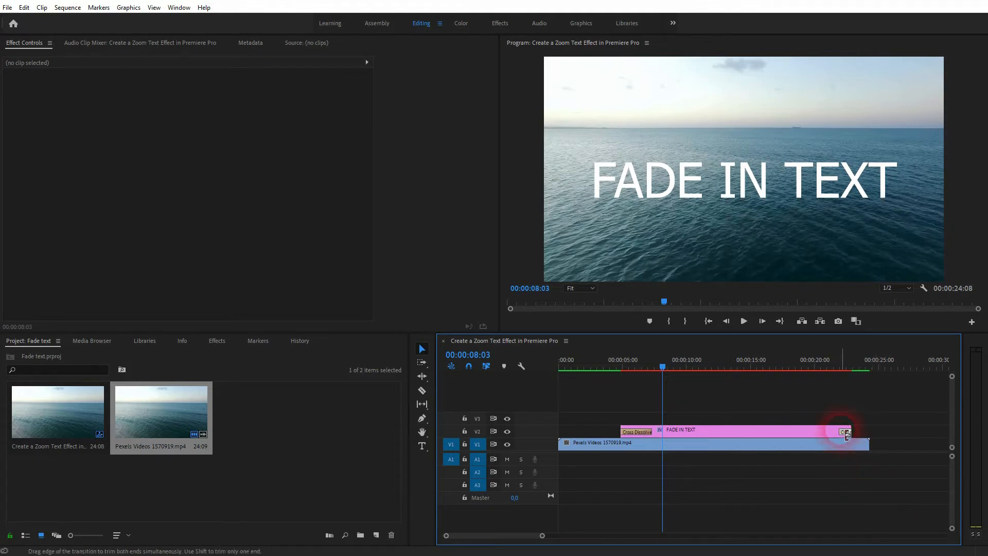
Play the sequence from about 20 seconds to check the title's fade-out
left_click(663, 366)
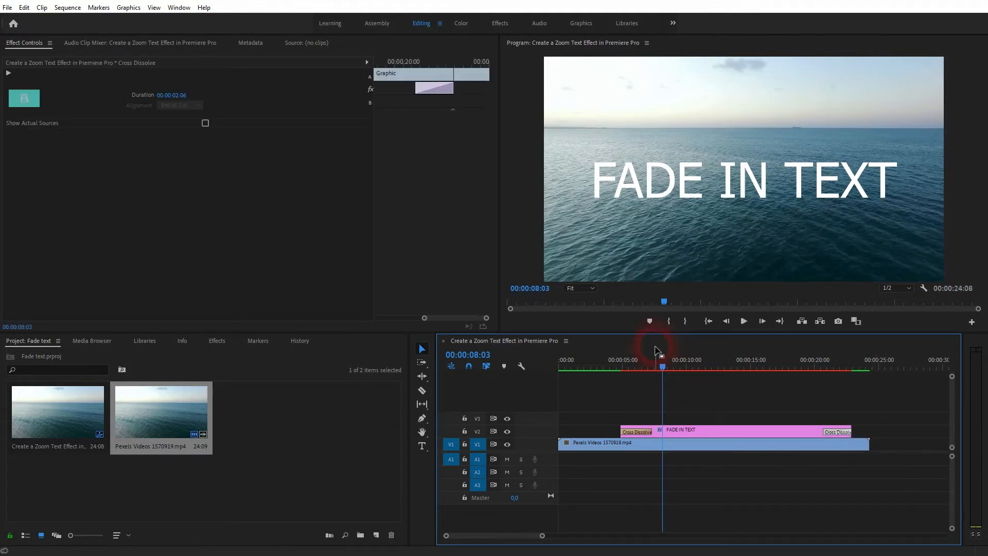
left_click(817, 366)
key("space")
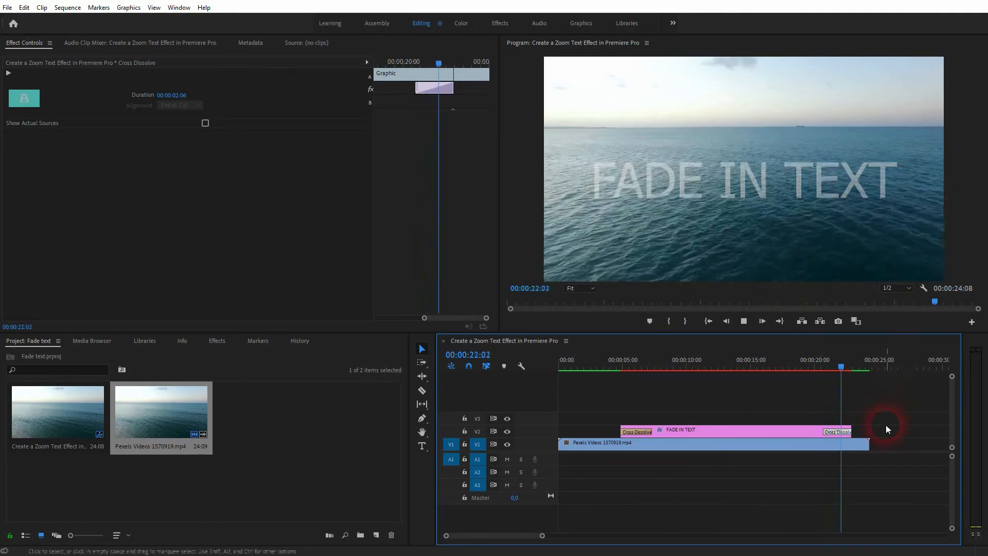
key("space")
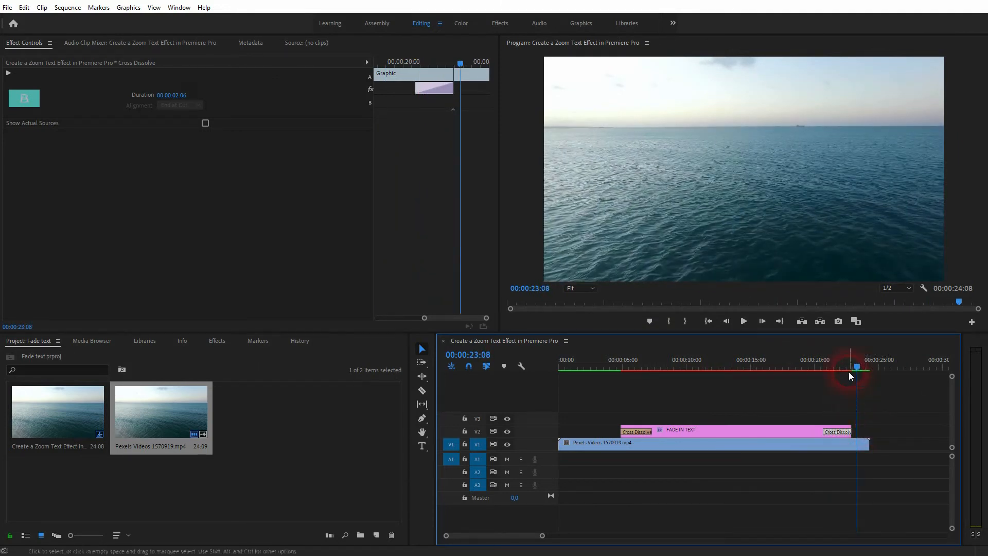
Place the playhead just before the title's start and search the effects for "dissolve" to reach the Dissolve video transitions
left_click_drag(857, 367, 620, 413)
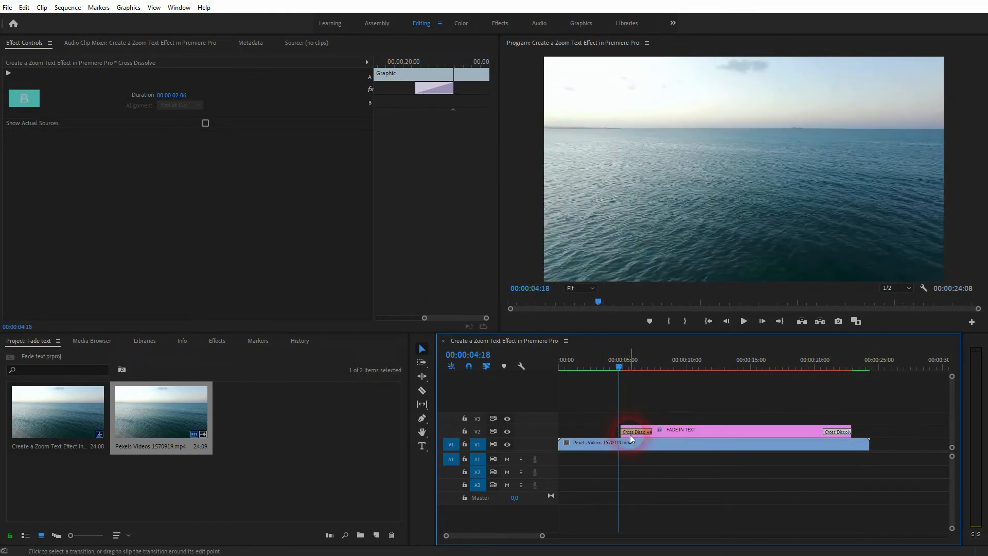
left_click(630, 435)
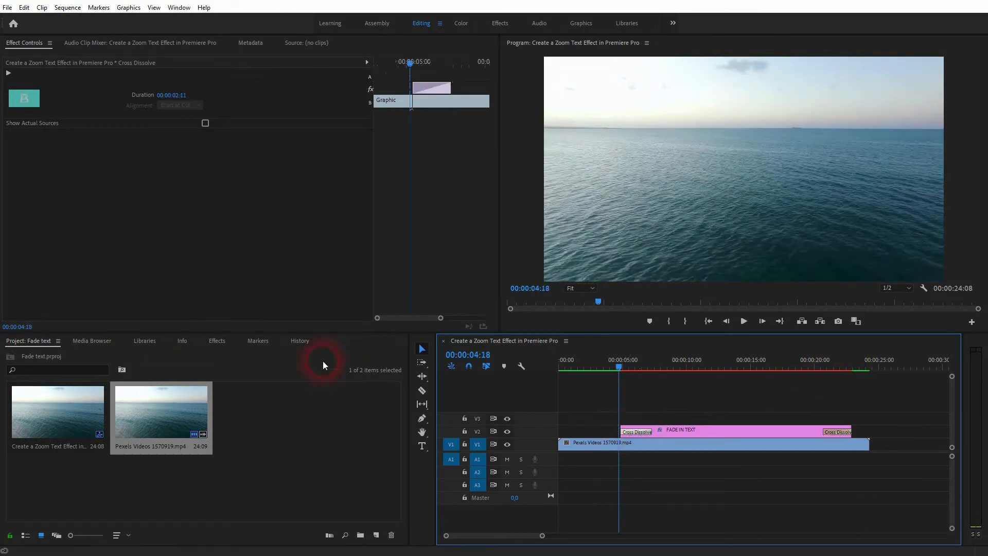
left_click(216, 341)
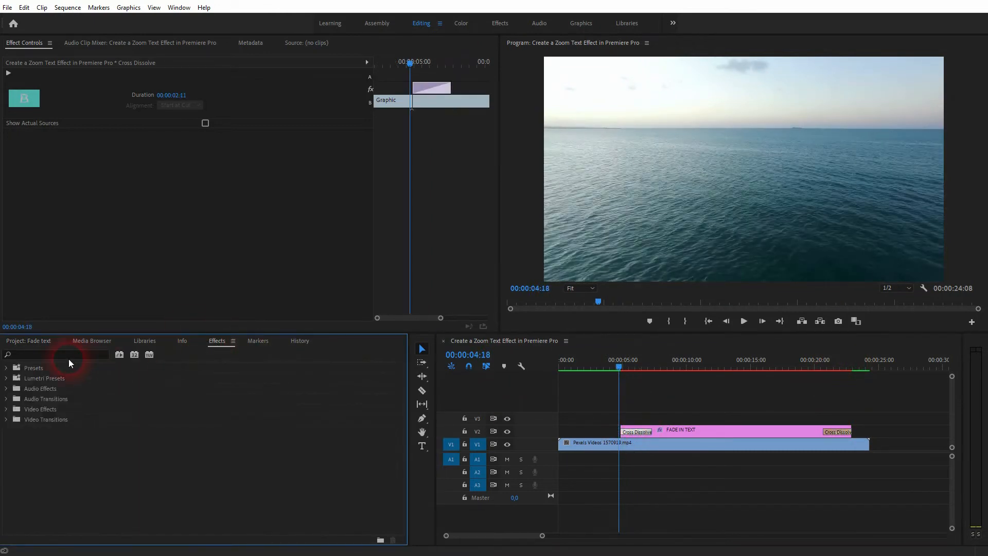
left_click(63, 356)
type("disso")
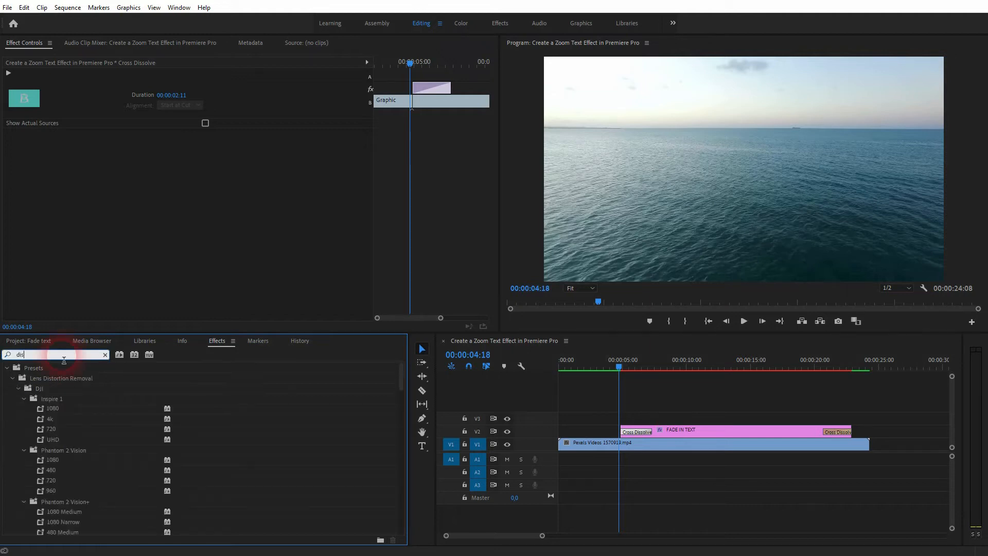
type("lve")
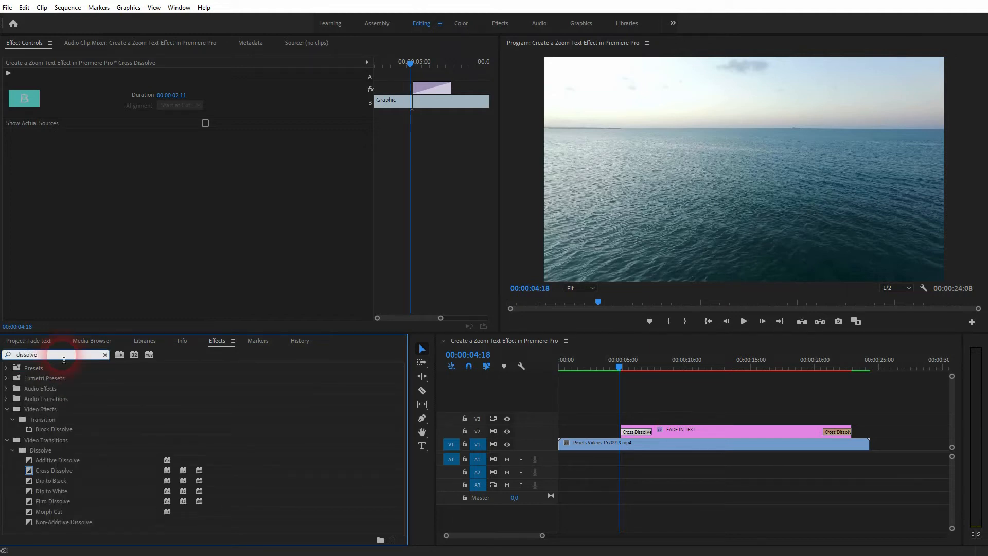
left_click(49, 450)
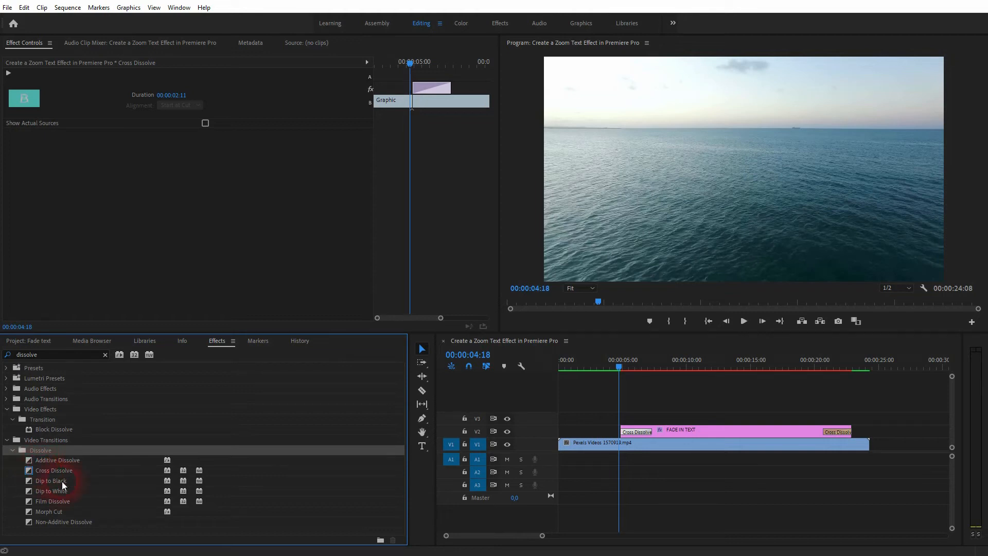
Replace the Cross Dissolve at the title's start with Film Dissolve and play the sequence to check the fade-in
left_click_drag(45, 501, 641, 435)
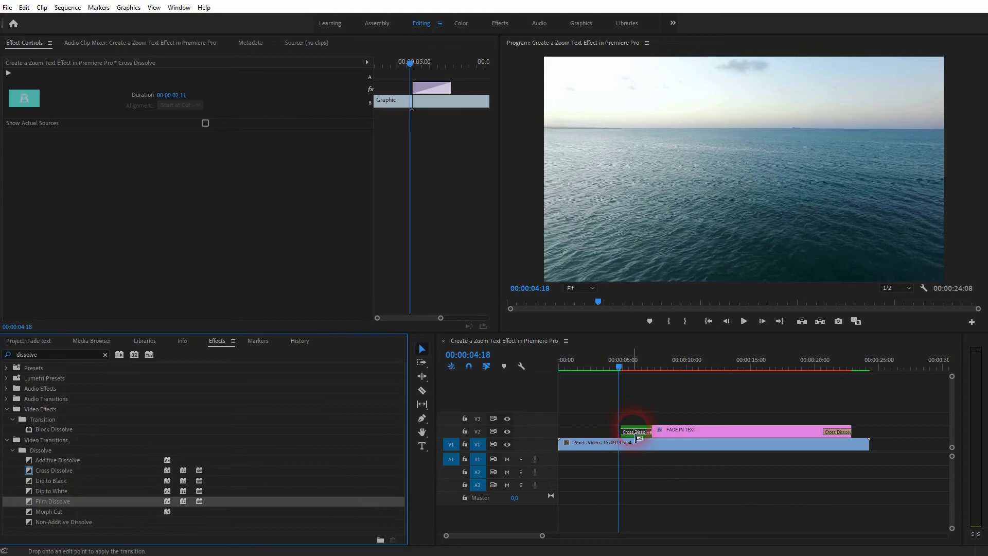
key("space")
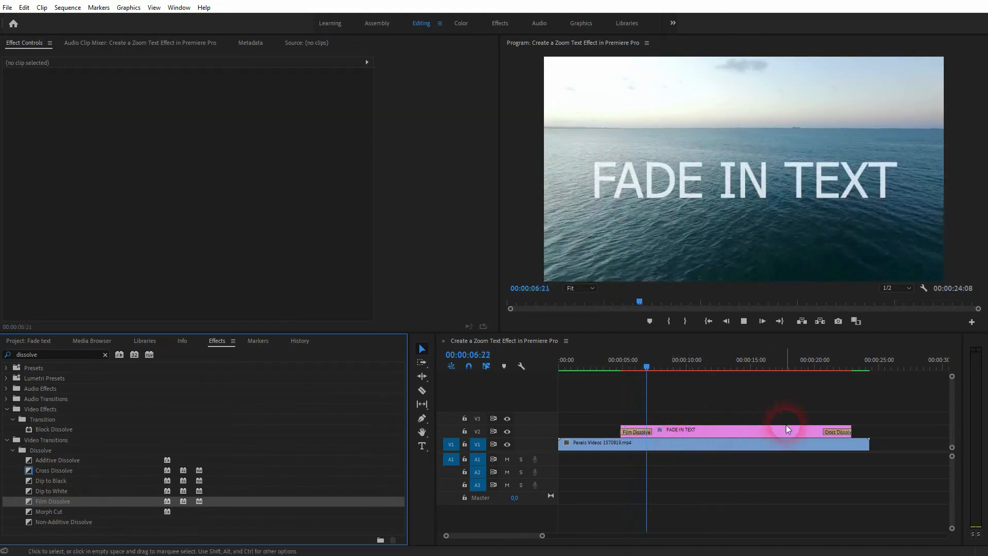
key("space")
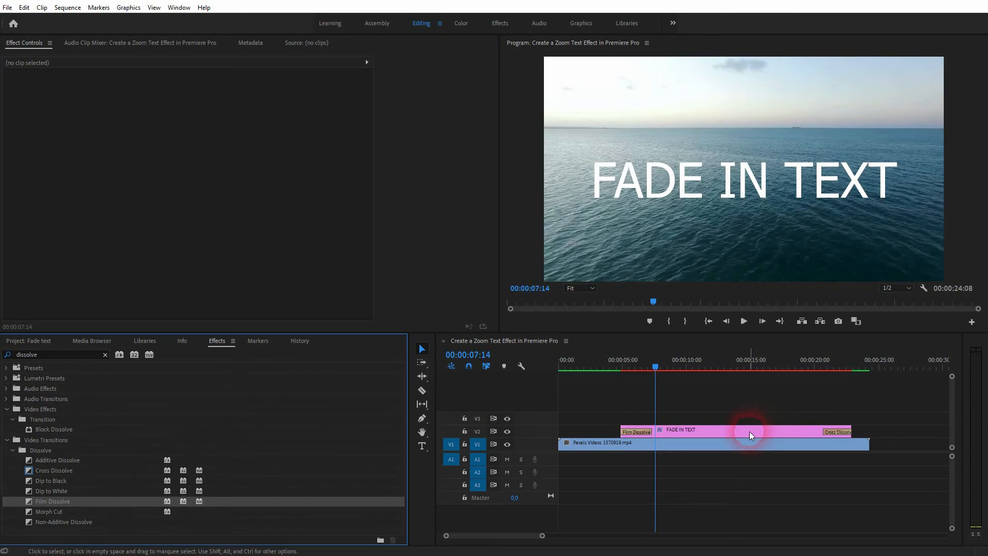
Replace the Cross Dissolve at the title's end with Non-Additive Dissolve and play from about 20 seconds to check the fade-out
left_click_drag(66, 523, 844, 430)
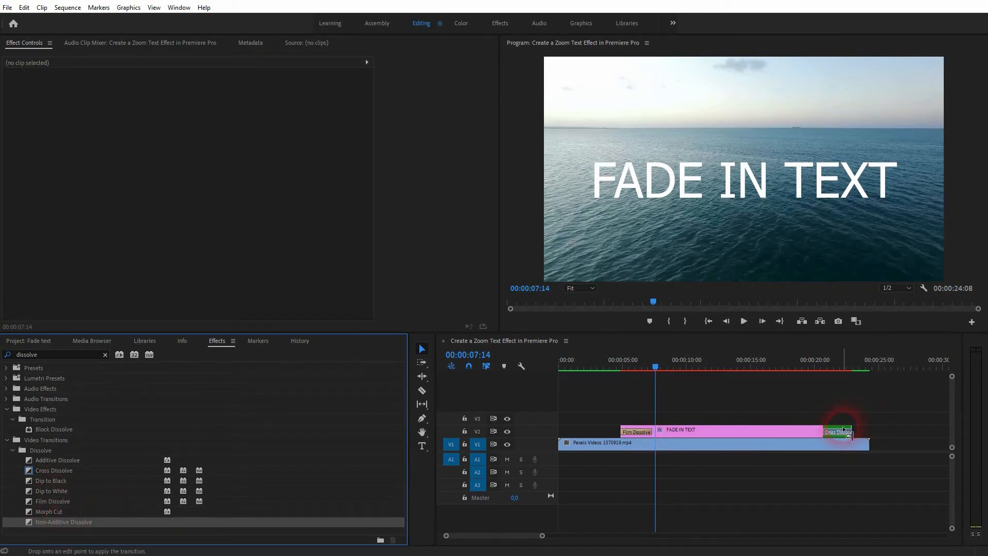
left_click(656, 368)
left_click_drag(655, 368, 814, 372)
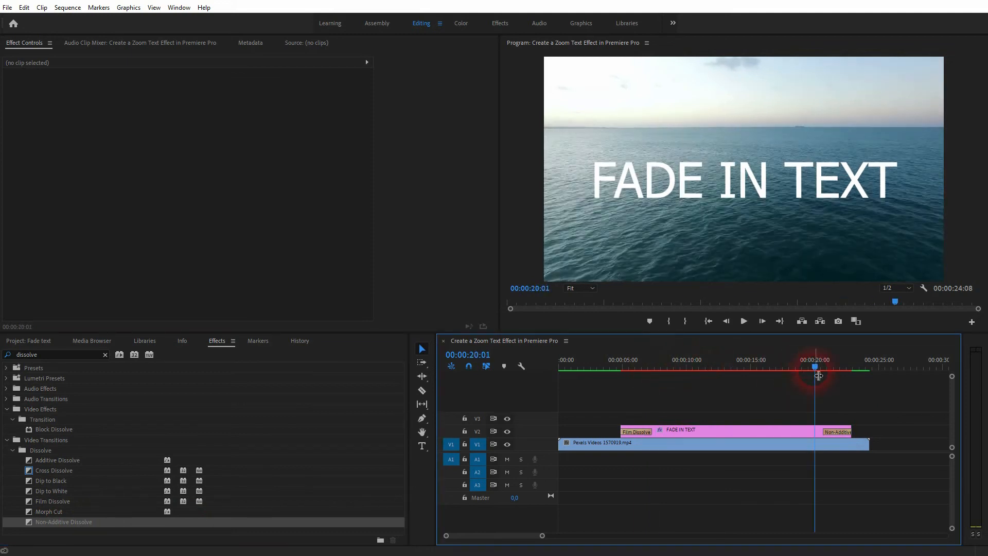
key("space")
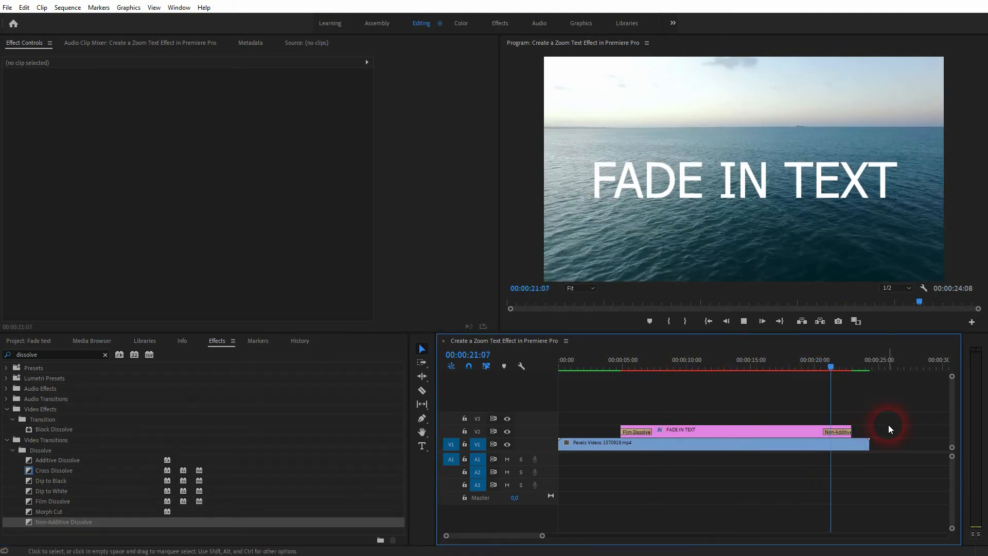
key("space")
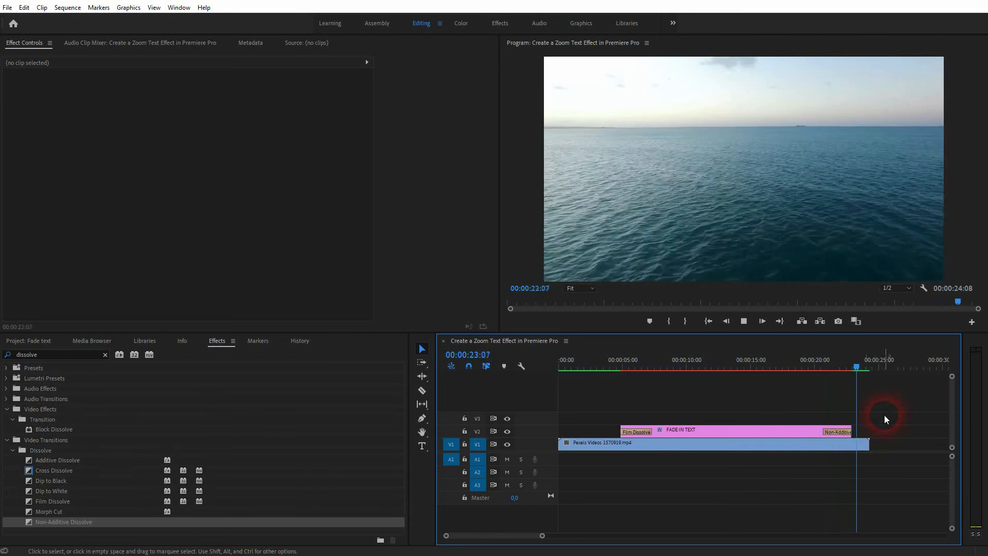
left_click(841, 431)
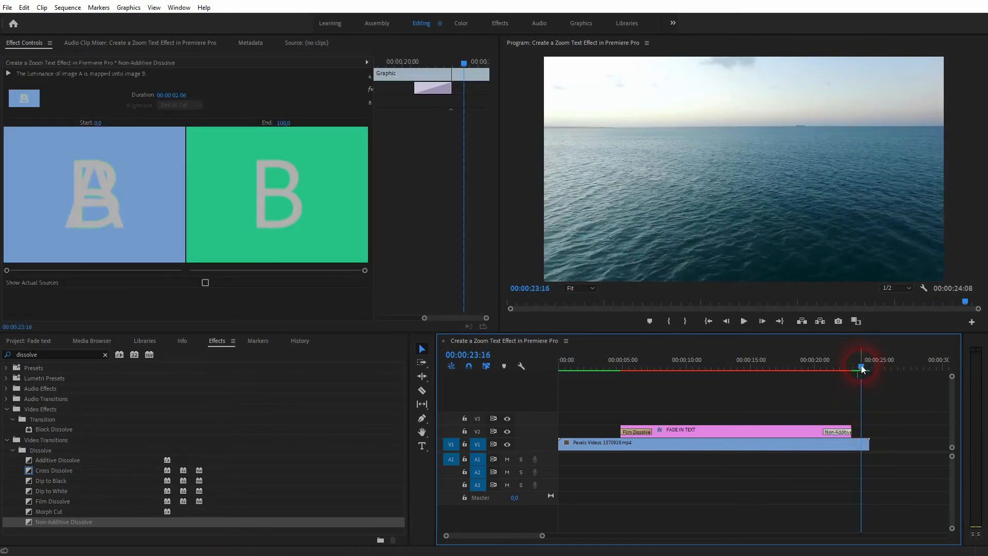
left_click(857, 363)
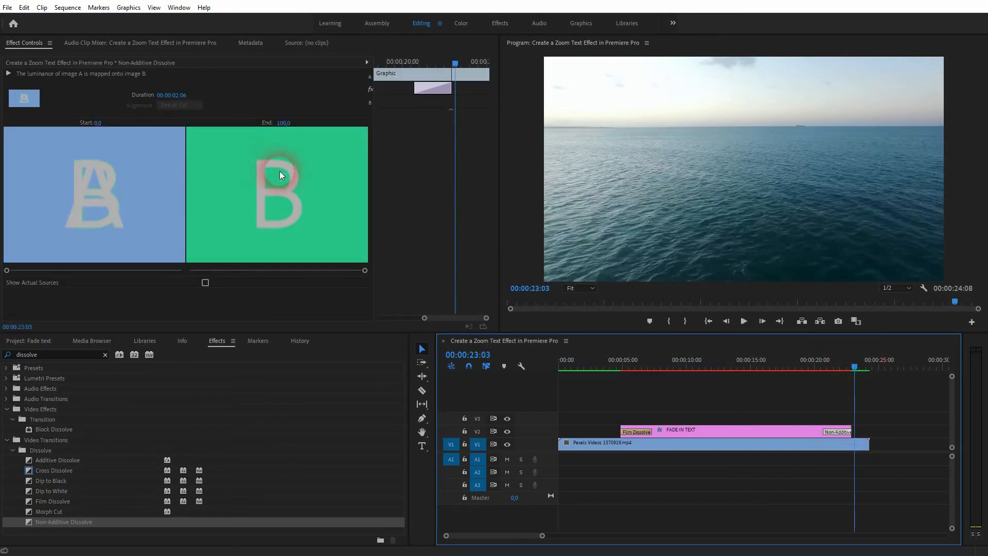
Replace the Non-Additive Dissolve at the title's end with Additive Dissolve and play the fade-out from about 20 seconds
left_click_drag(855, 368, 814, 376)
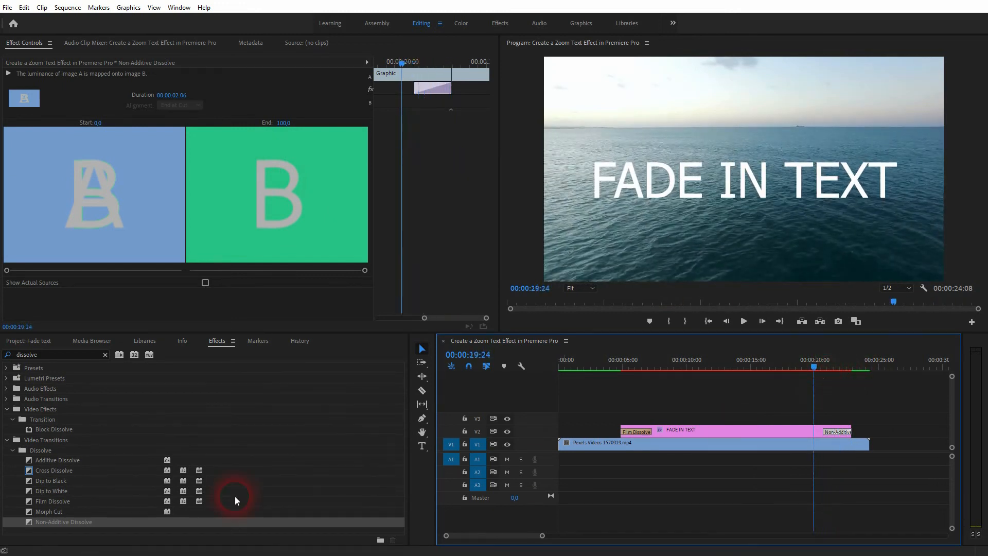
left_click_drag(49, 460, 838, 432)
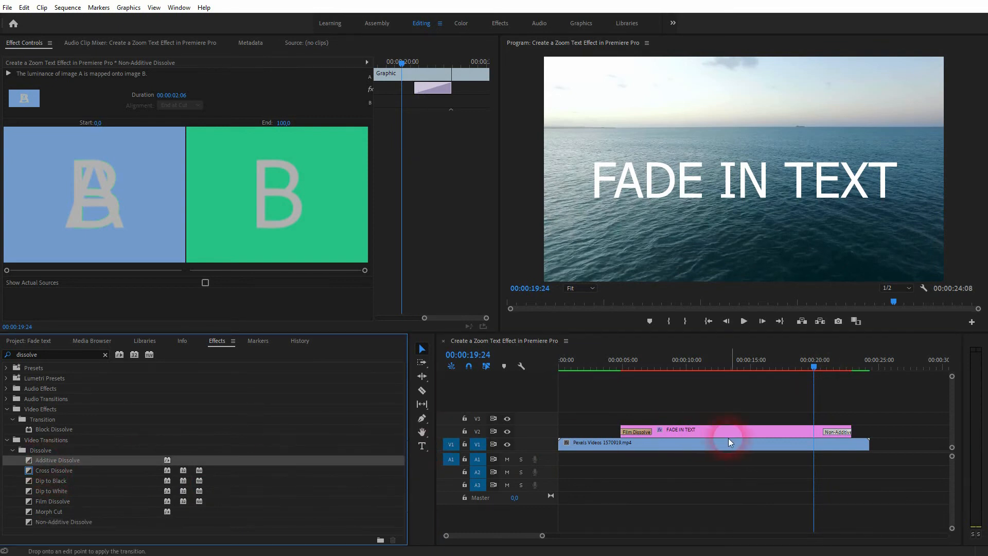
key("space")
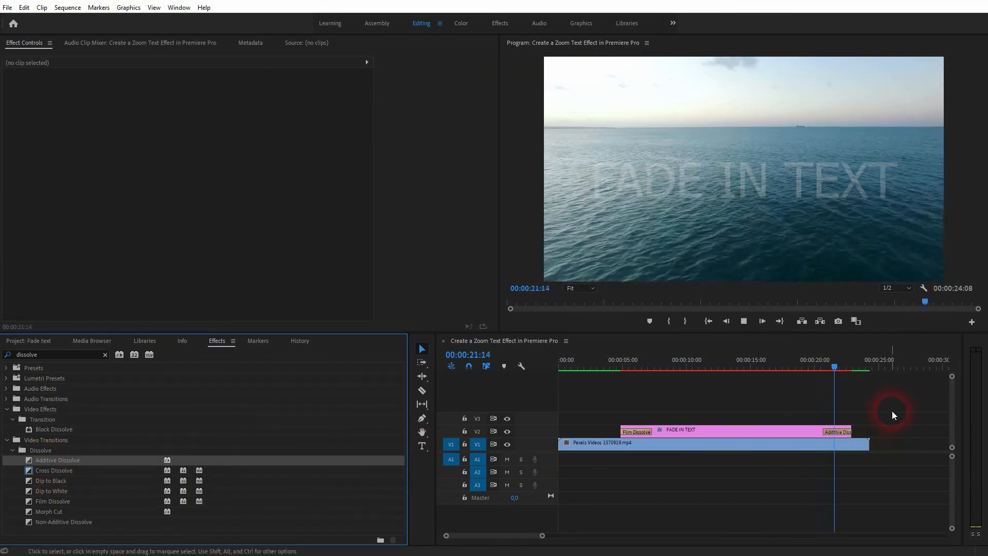
key("space")
Return the playhead to just before the title's start and set Film Dissolve as the default transition
left_click_drag(842, 363, 617, 398)
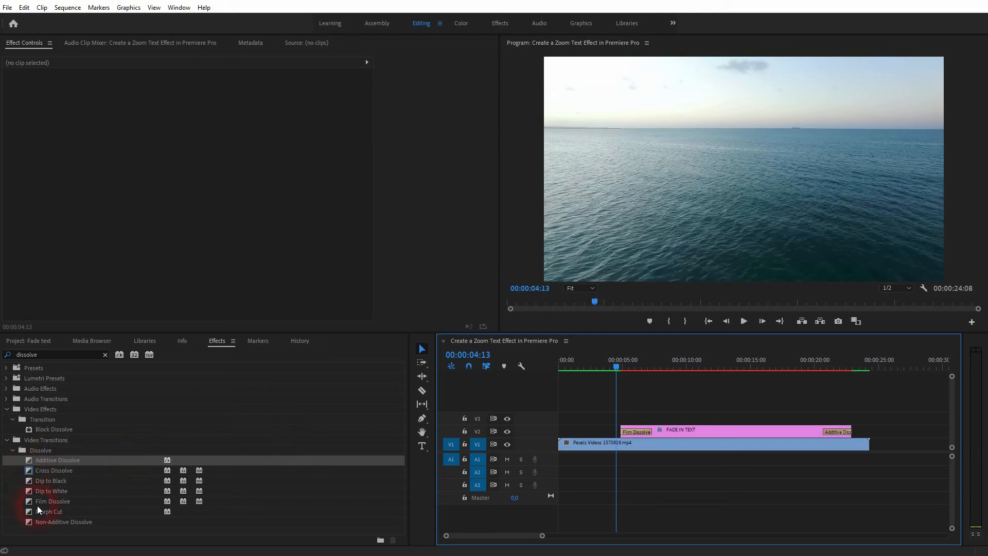
right_click(45, 500)
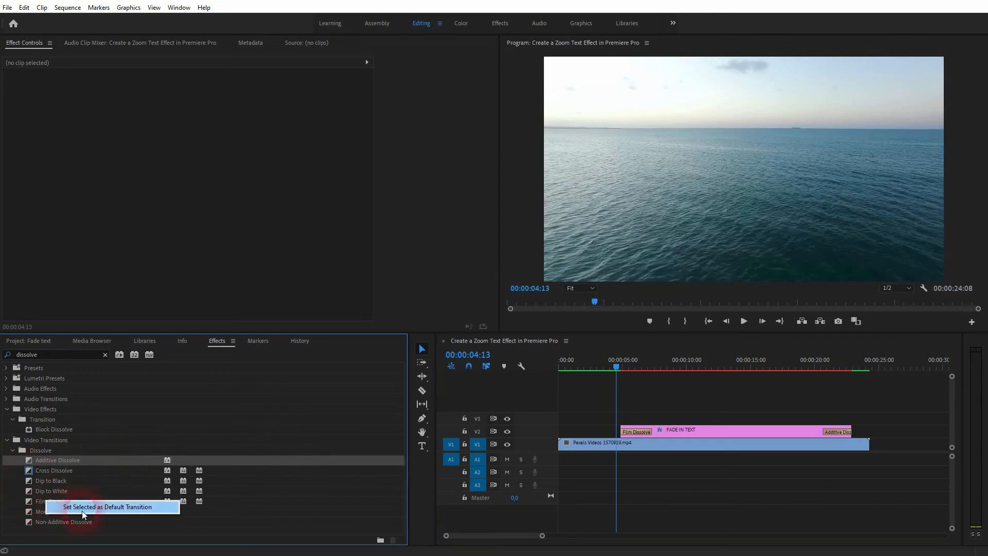
left_click(149, 509)
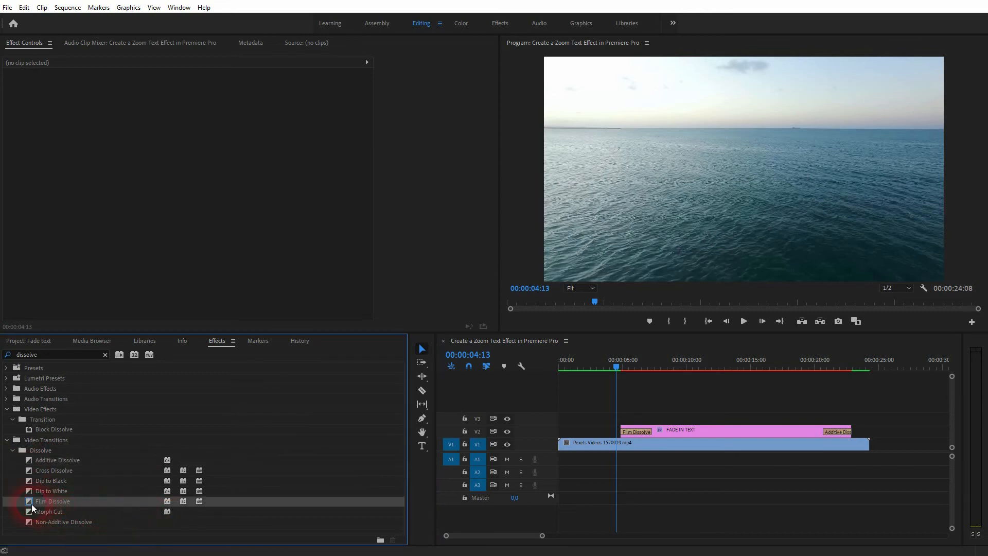
Set Cross Dissolve as the default transition, then return to the timeline
right_click(48, 470)
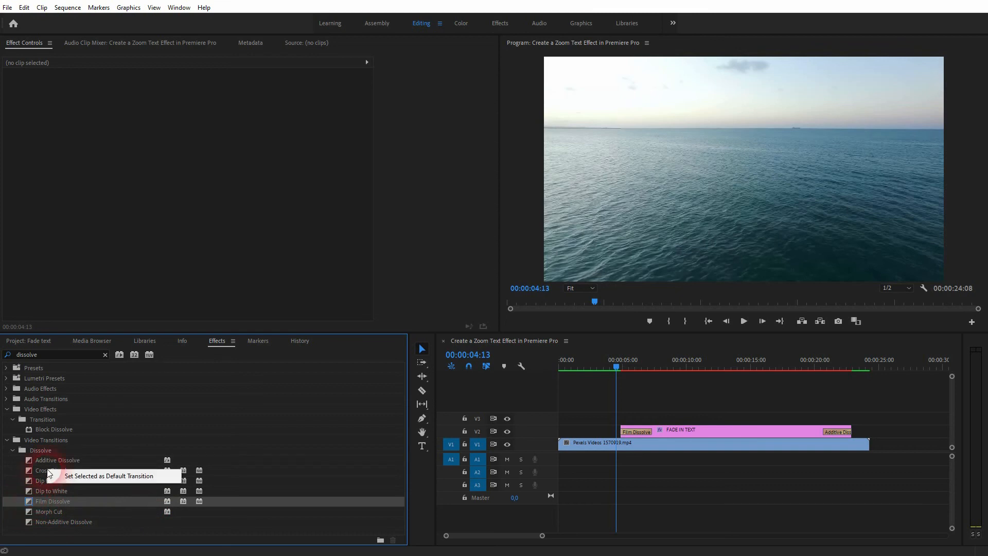
left_click(78, 472)
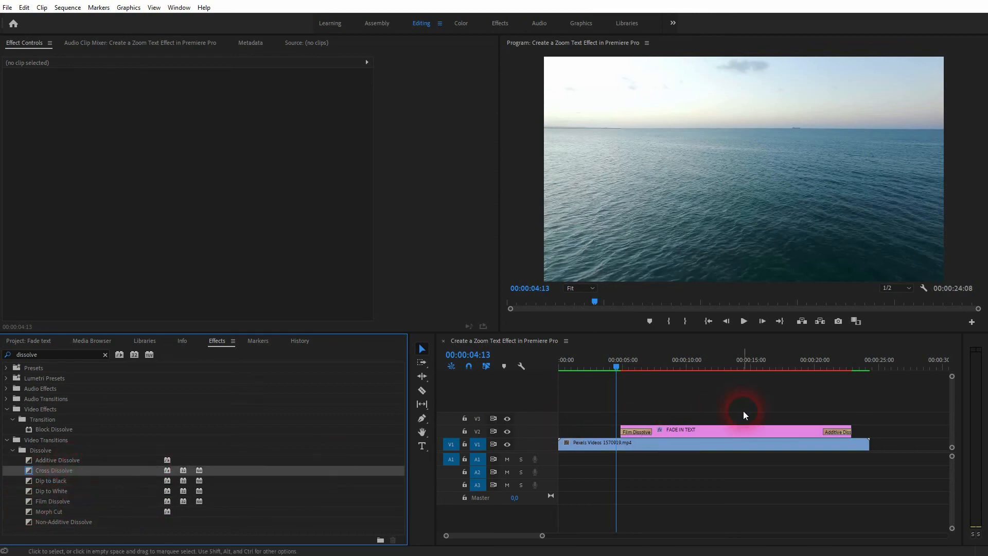
left_click(744, 411)
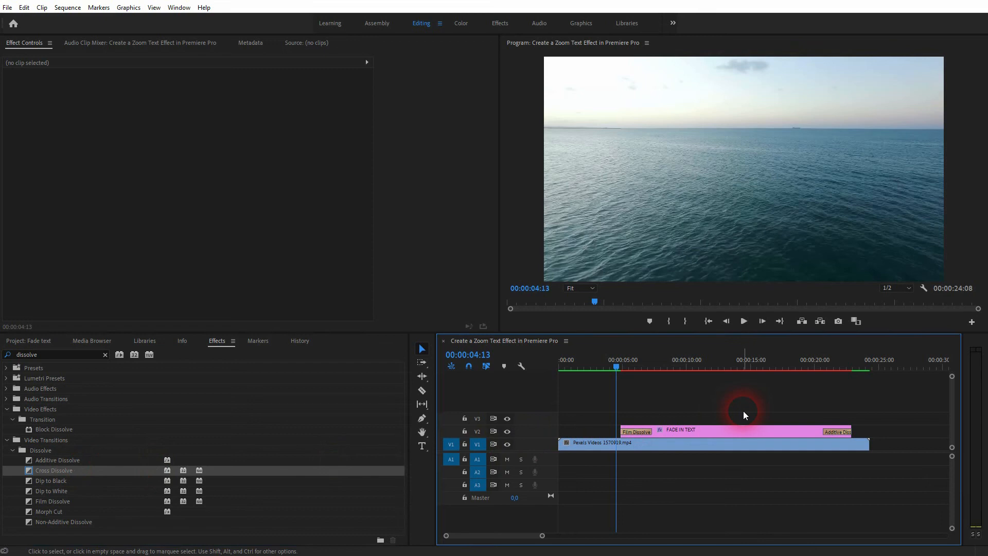